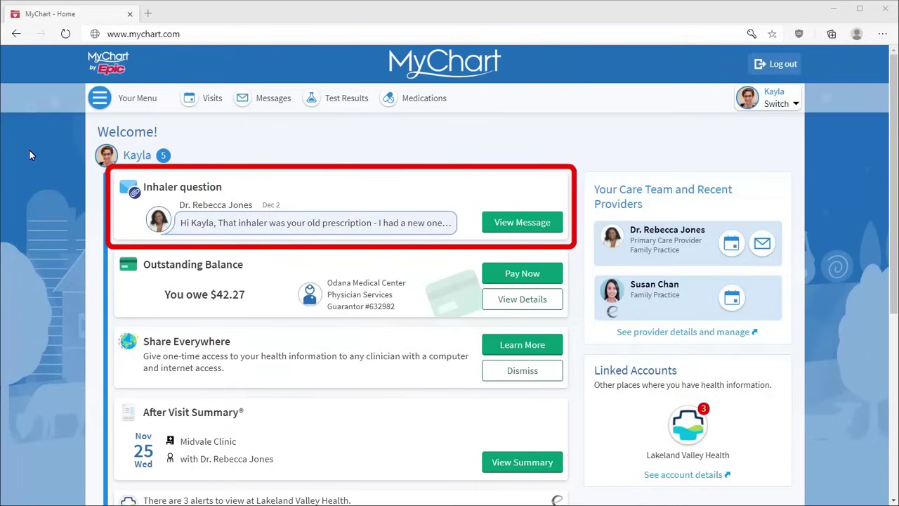
# Open the "Inhaler question" conversation from the messages and view its albuterol image attachment, closing the preview when done
pyautogui.click(245, 104)
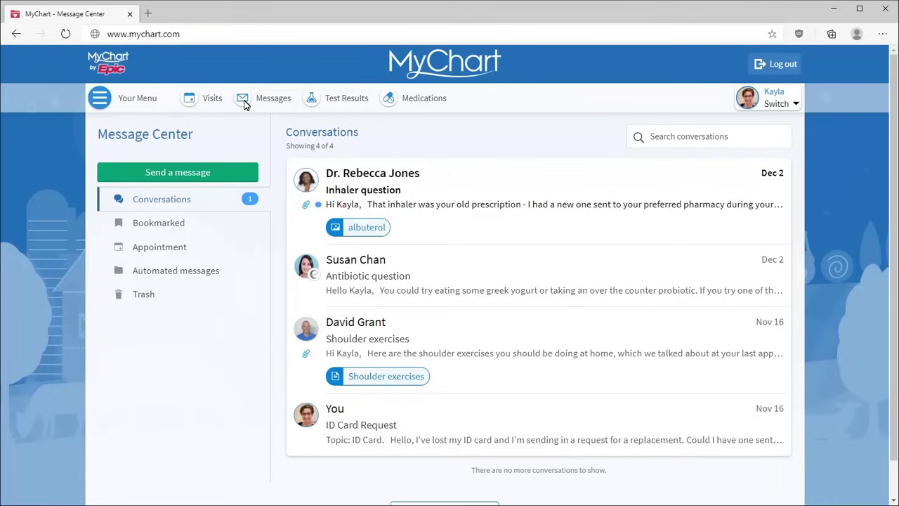
pyautogui.click(419, 200)
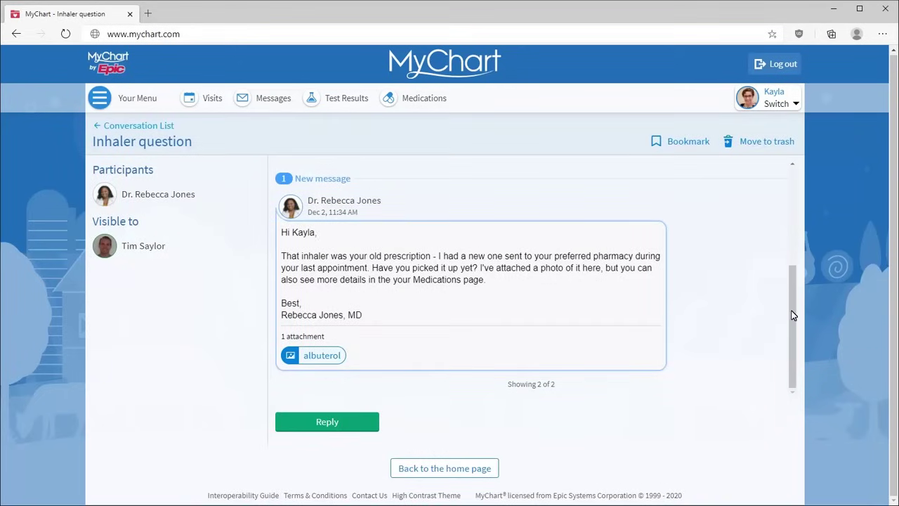
pyautogui.moveTo(791, 310); pyautogui.dragTo(790, 335)
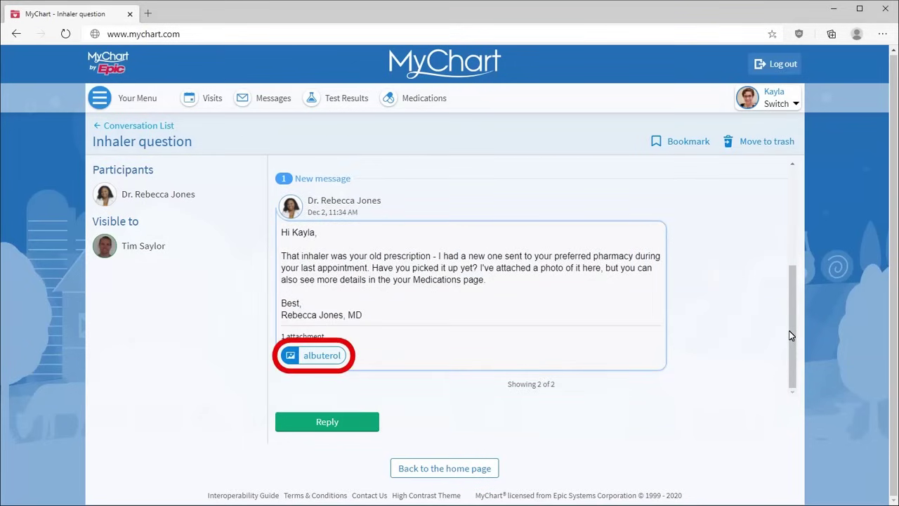
pyautogui.click(314, 359)
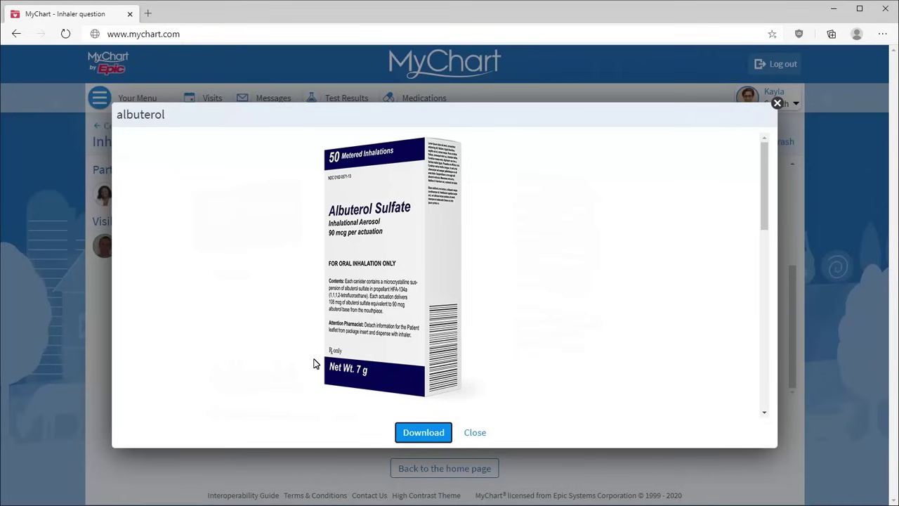
pyautogui.click(475, 433)
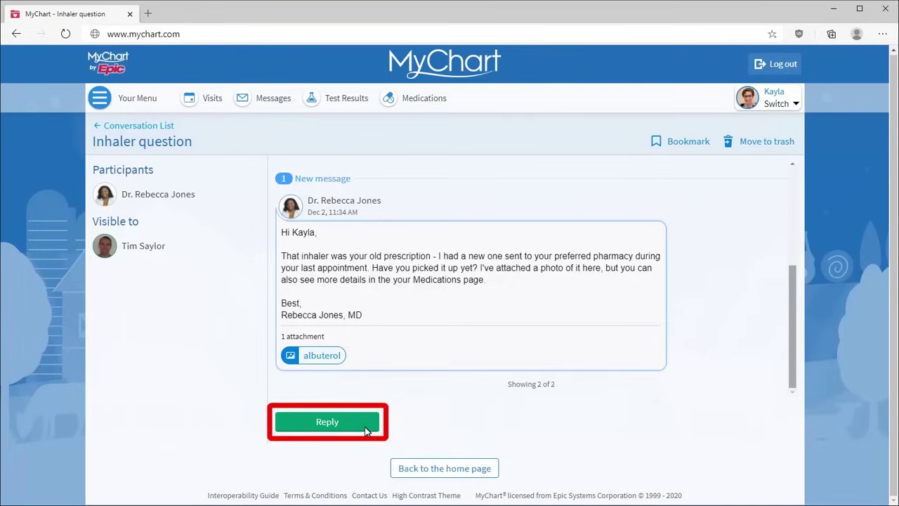
# Send the reply "Yes, but I'd like to talk to the nurse about how to best use it." and return to the conversation list
pyautogui.click(327, 422)
pyautogui.write("Yes, but I'd l")
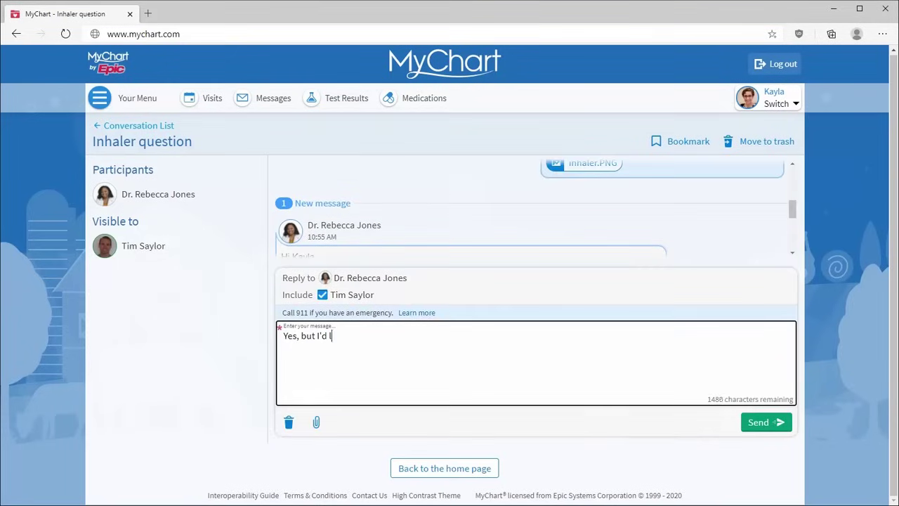
pyautogui.write('ike to talk to the nurse about how to best use it.')
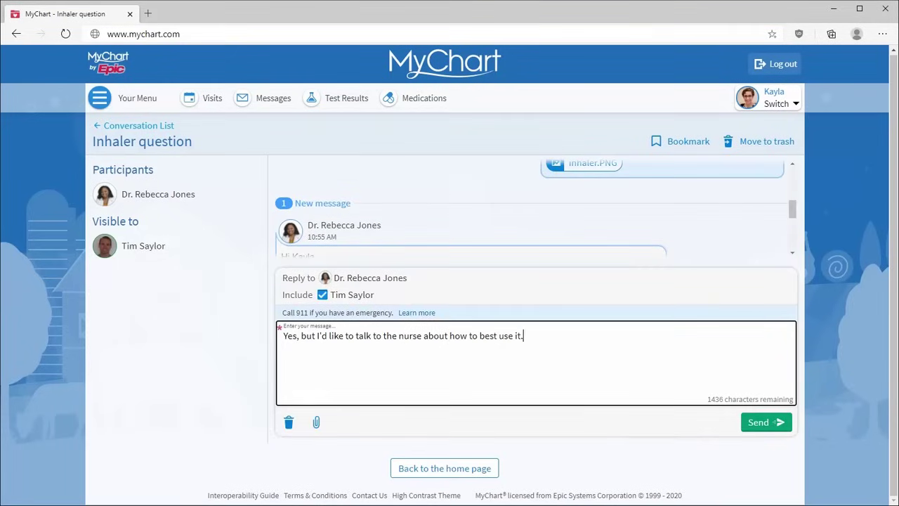
pyautogui.click(759, 423)
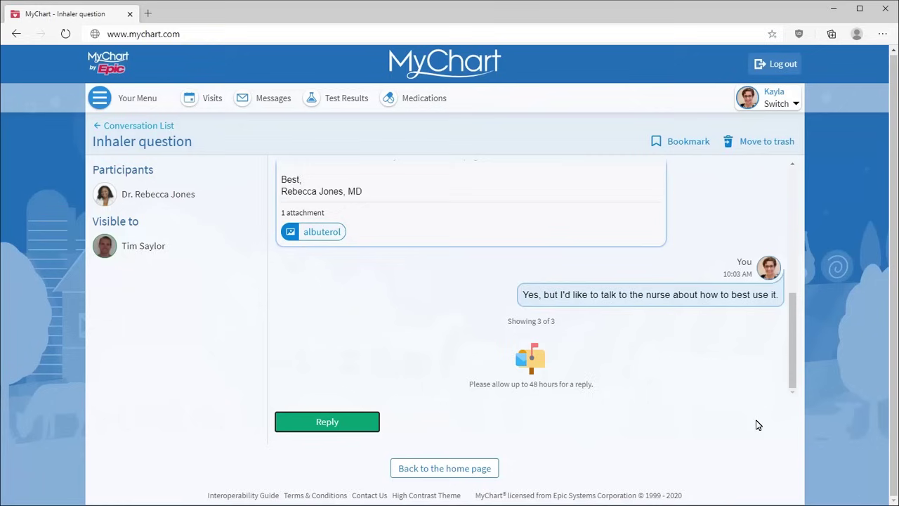
pyautogui.click(116, 128)
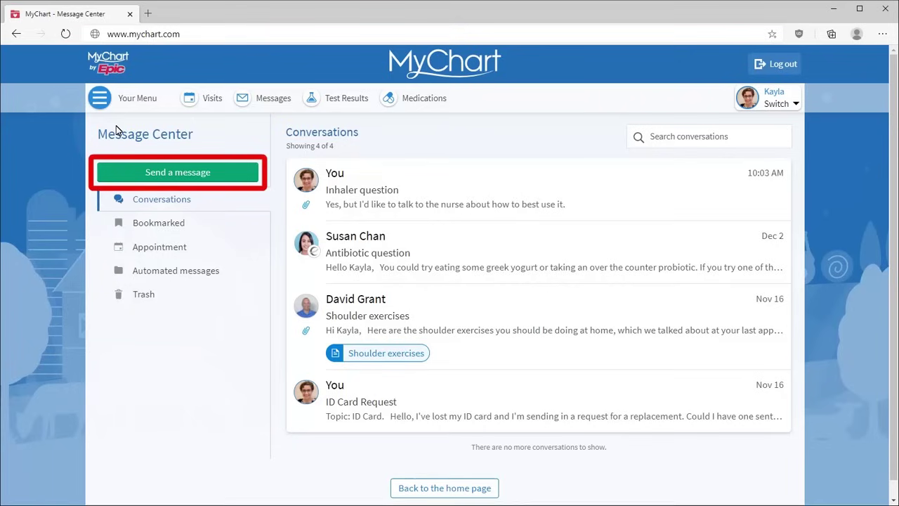
# Start a new message to Odana Medical Center as a medical question addressed to the primary care provider
pyautogui.click(162, 173)
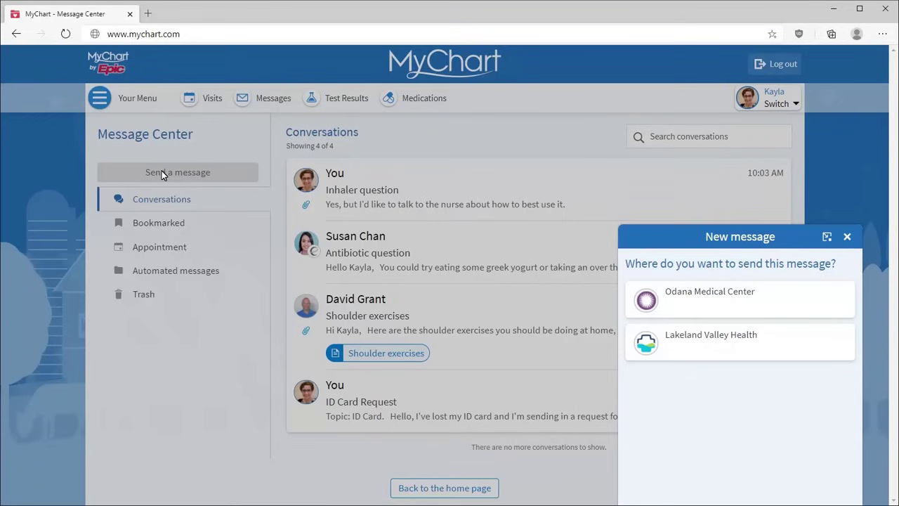
pyautogui.click(691, 304)
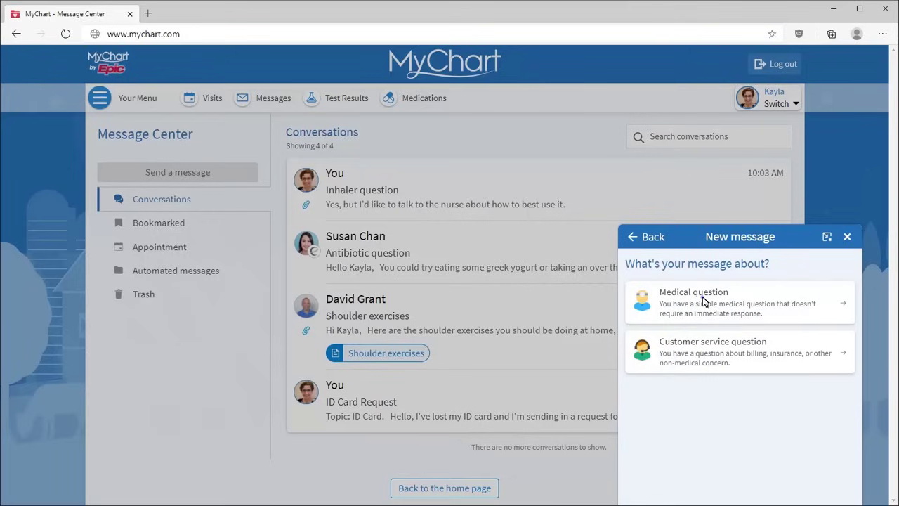
pyautogui.click(705, 301)
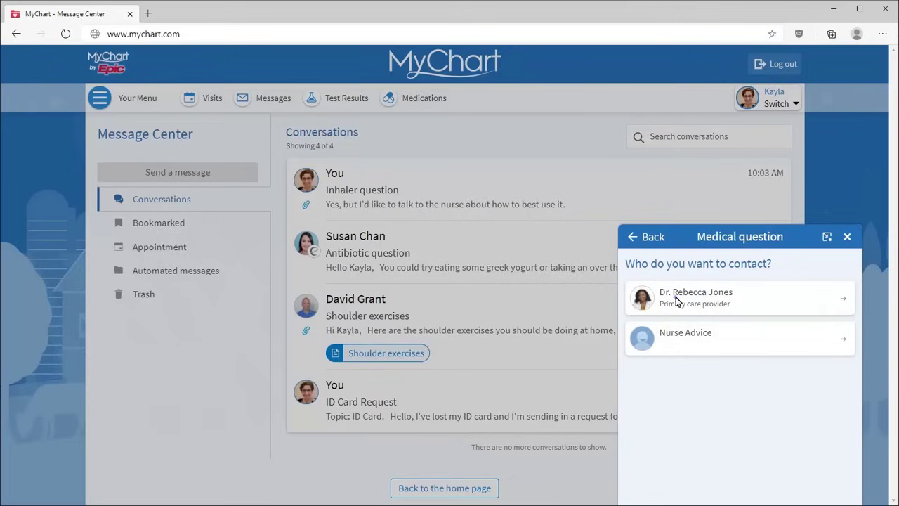
pyautogui.click(677, 301)
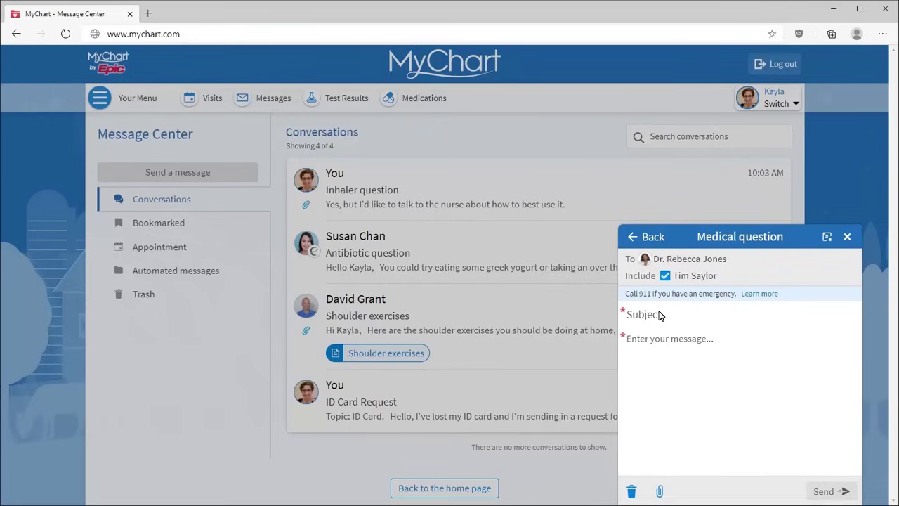
# Title it "Rash Question", greet the doctor by name, and write "I think I might have poison ivy. See the attached picture. Can you recommend treatment?"
pyautogui.click(660, 316)
pyautogui.write('Rash Question')
pyautogui.press('Tab')
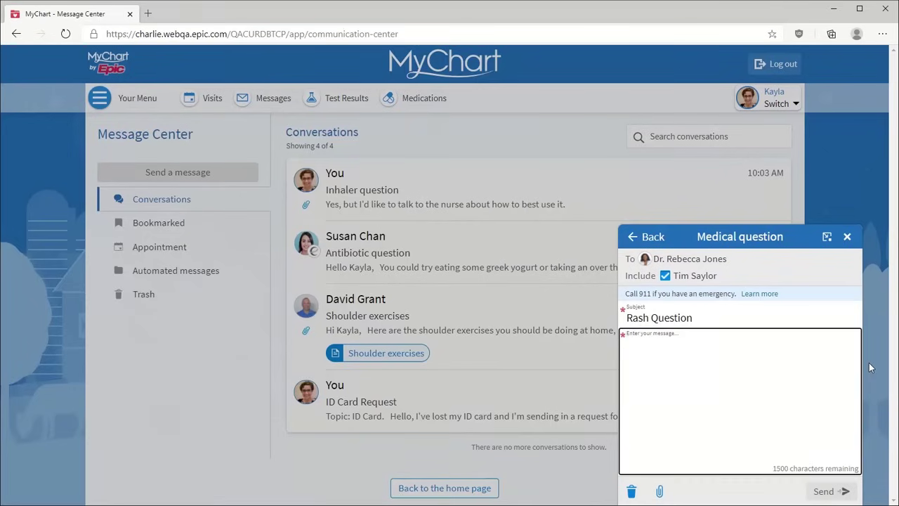
pyautogui.write('Hi Dr. Jones')
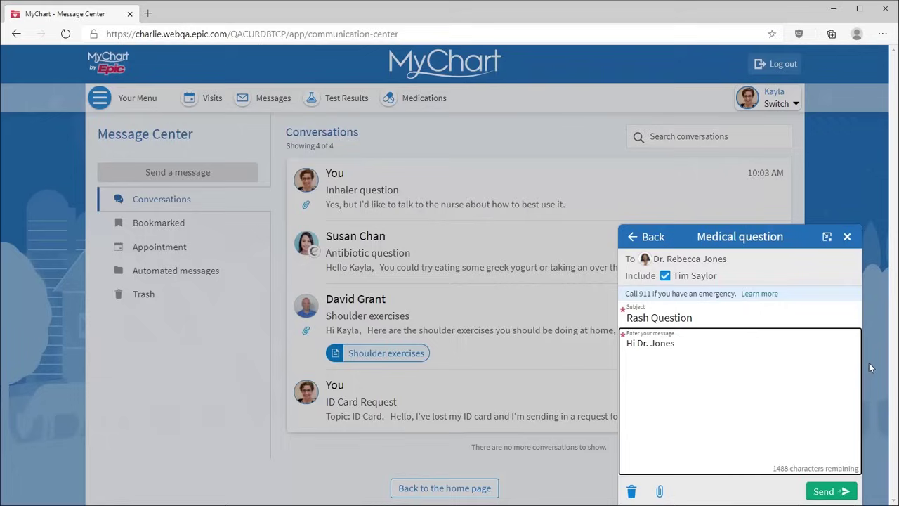
pyautogui.write(' - I think I might have poison ivy. See the attached picture. Can you re')
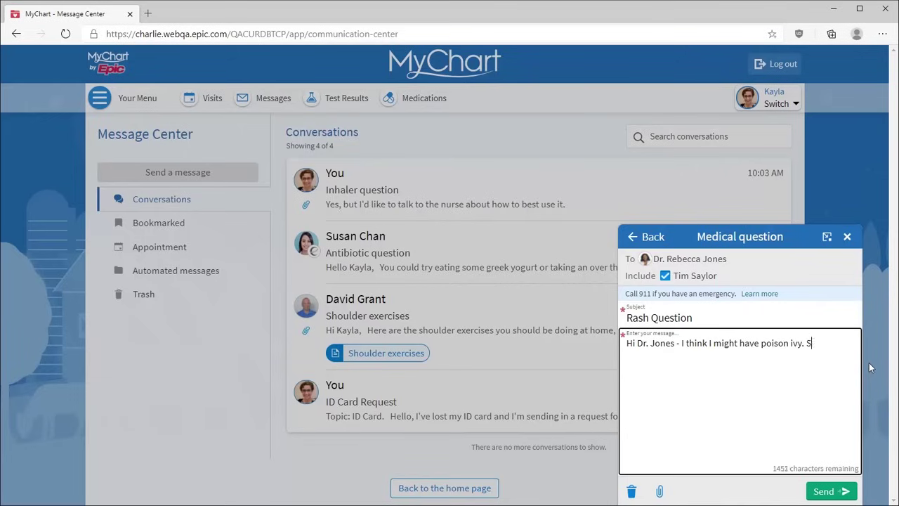
pyautogui.write('commend treatment?')
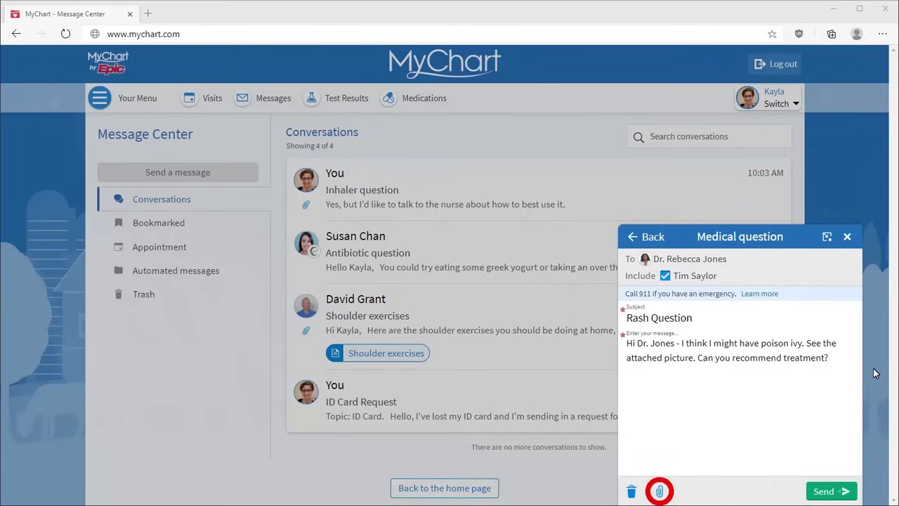
# Attach rash-today.jpg from the Images folder to the rash message and exclude the additional person from receiving it
pyautogui.click(660, 491)
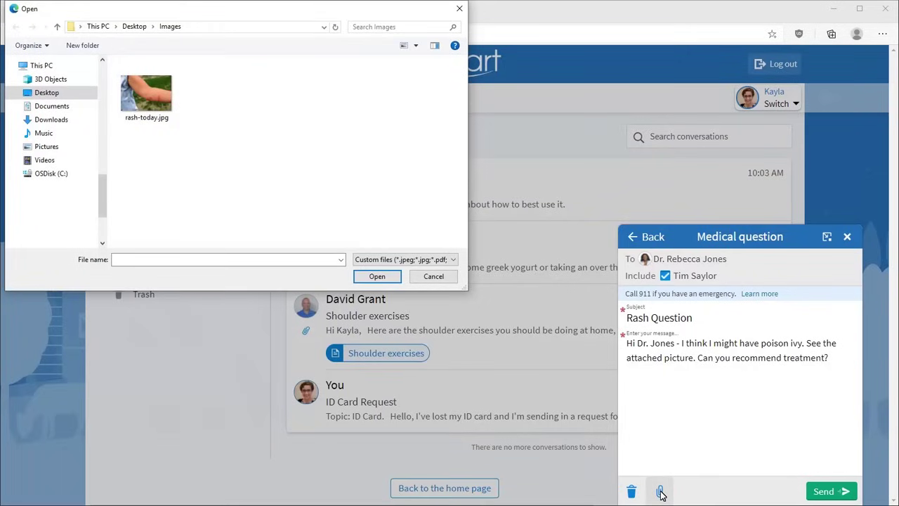
pyautogui.doubleClick(139, 97)
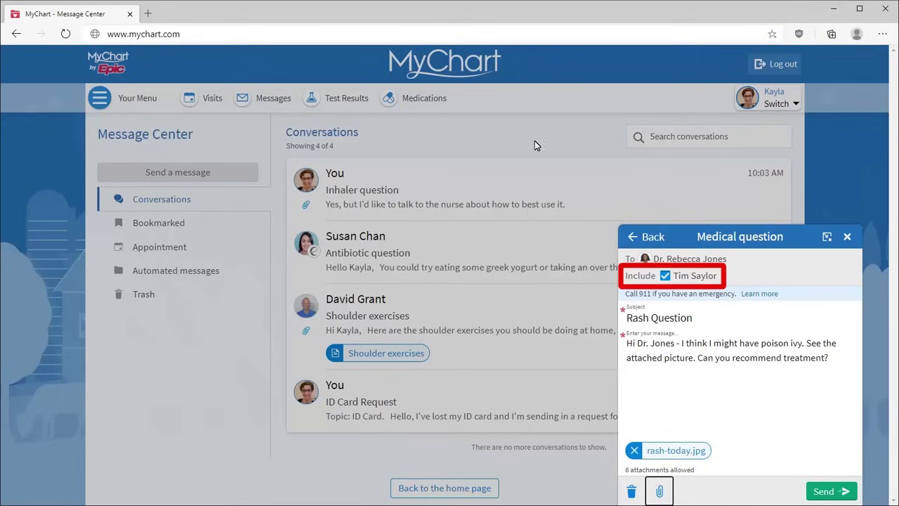
pyautogui.click(666, 277)
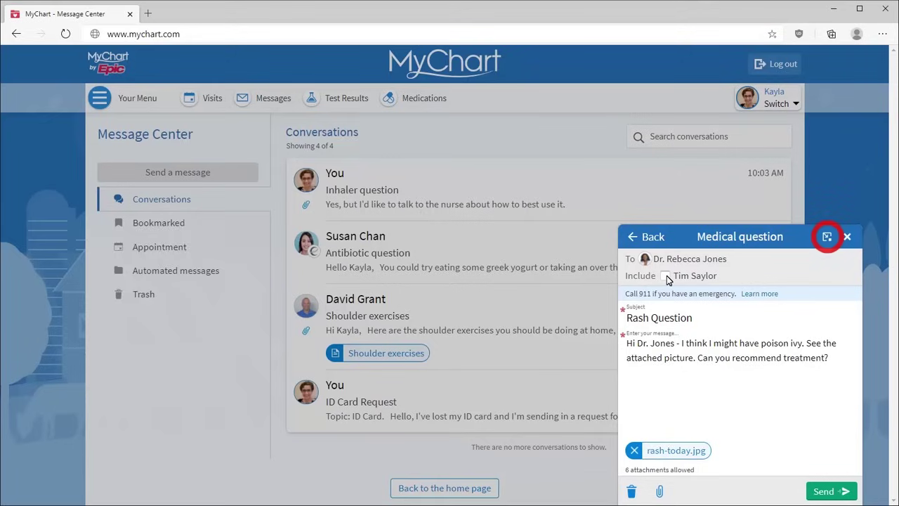
# Minimize the message draft and read the "Antibiotic question" conversation, returning to the conversation list
pyautogui.click(826, 237)
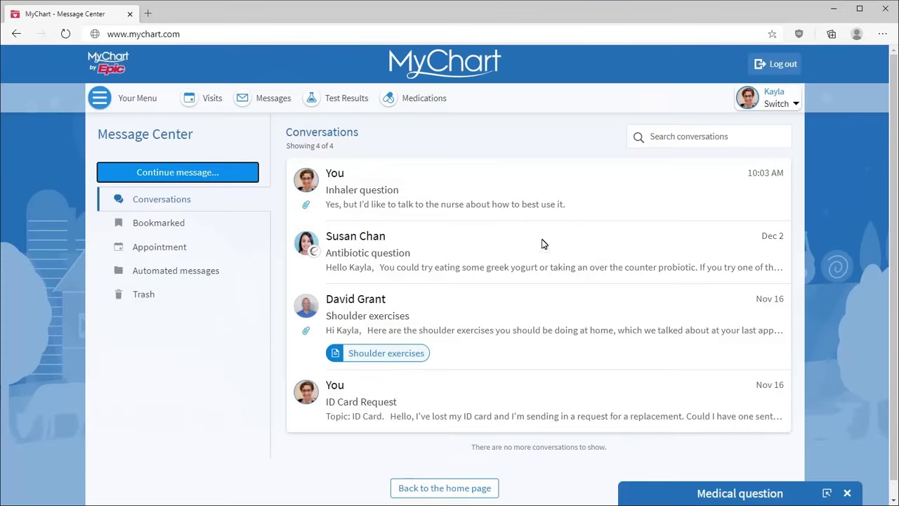
pyautogui.click(433, 253)
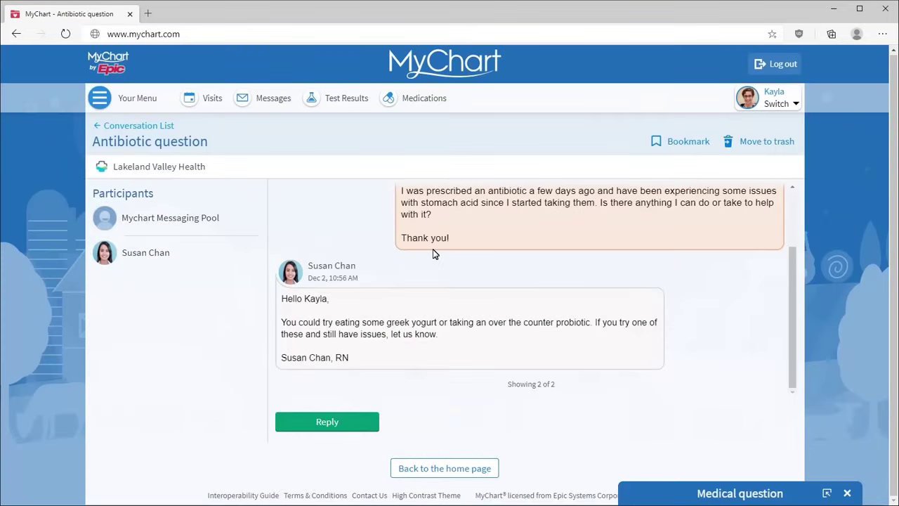
pyautogui.click(146, 127)
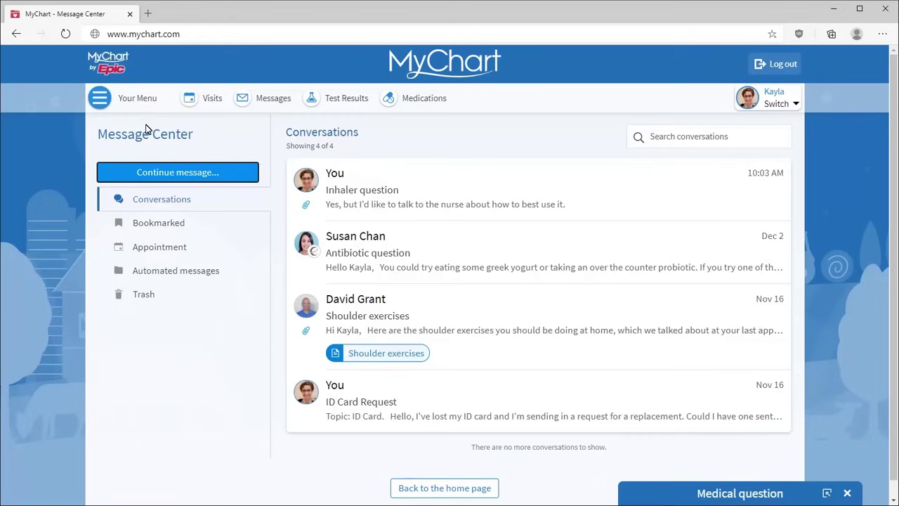
# Restore the minimized medical question draft and send it
pyautogui.click(829, 494)
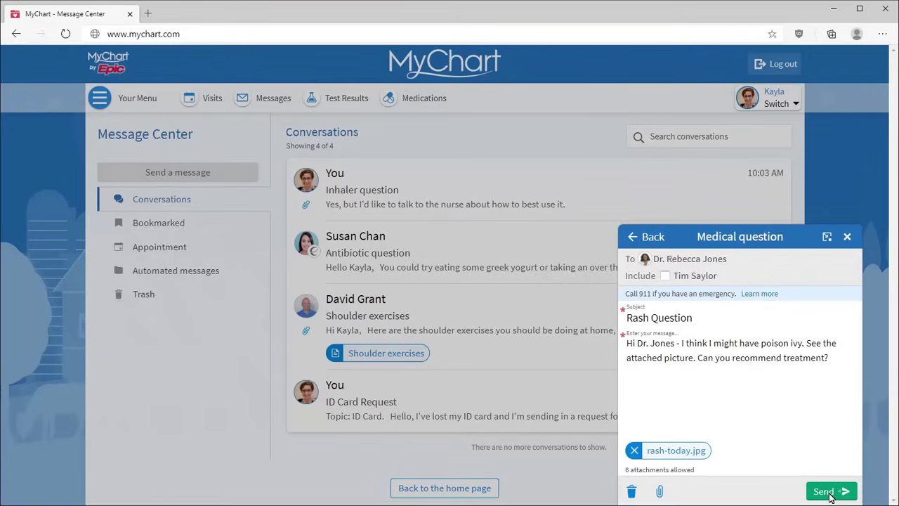
pyautogui.click(826, 492)
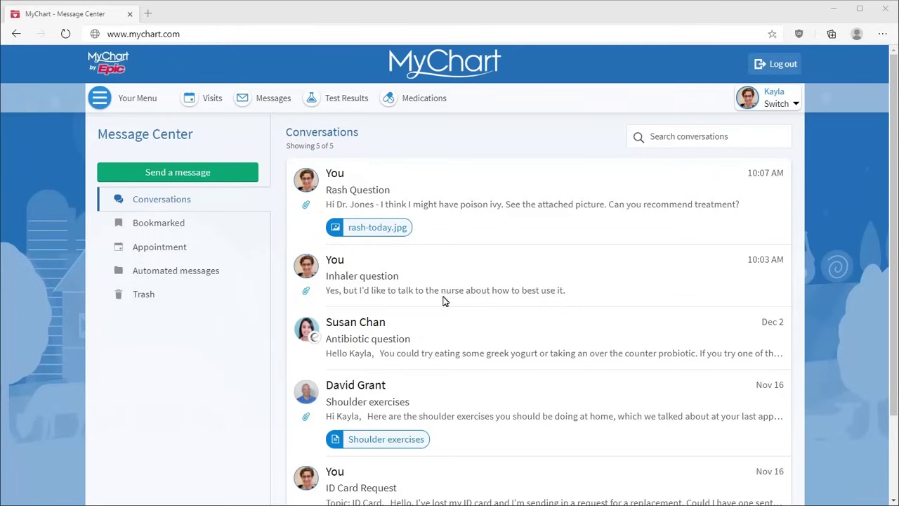
# Bookmark the "Inhaler question" conversation and return to the conversation list
pyautogui.click(442, 268)
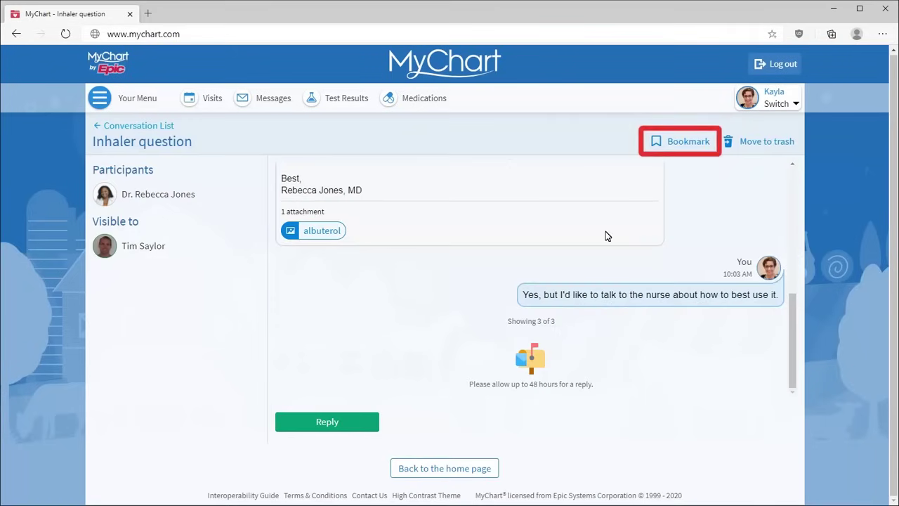
pyautogui.click(657, 144)
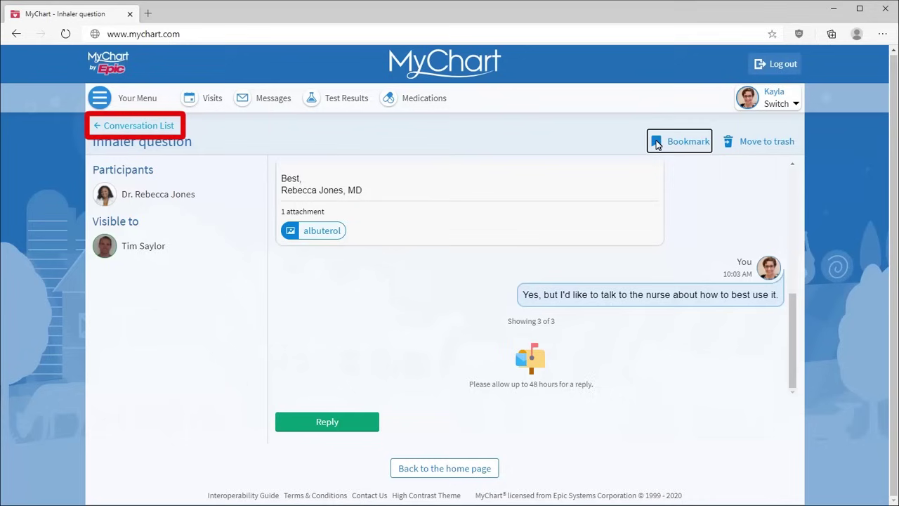
pyautogui.click(151, 130)
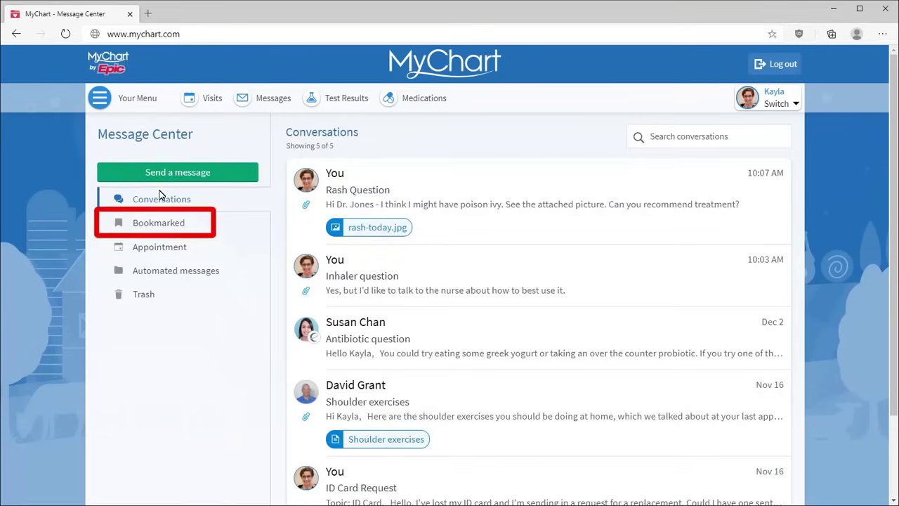
# Open the "Shoulder exercises" conversation from the bookmarked messages and move it to the trash
pyautogui.click(159, 223)
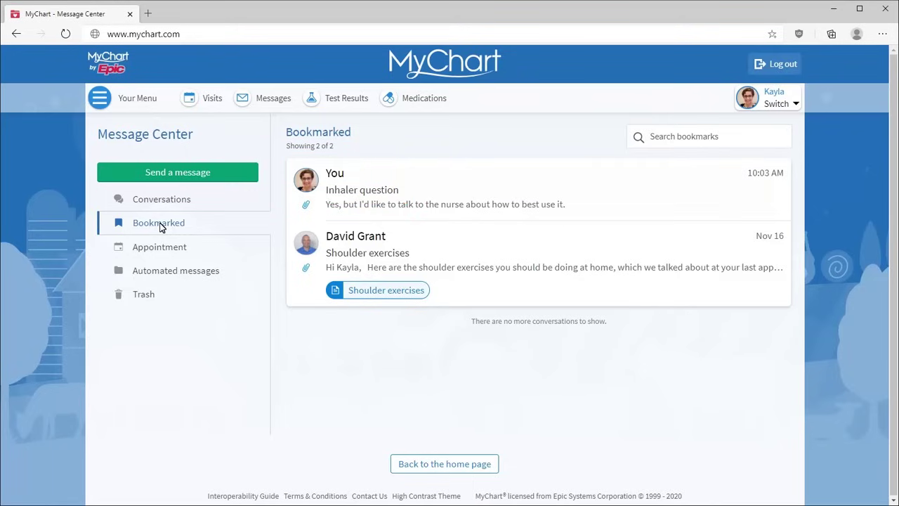
pyautogui.click(379, 269)
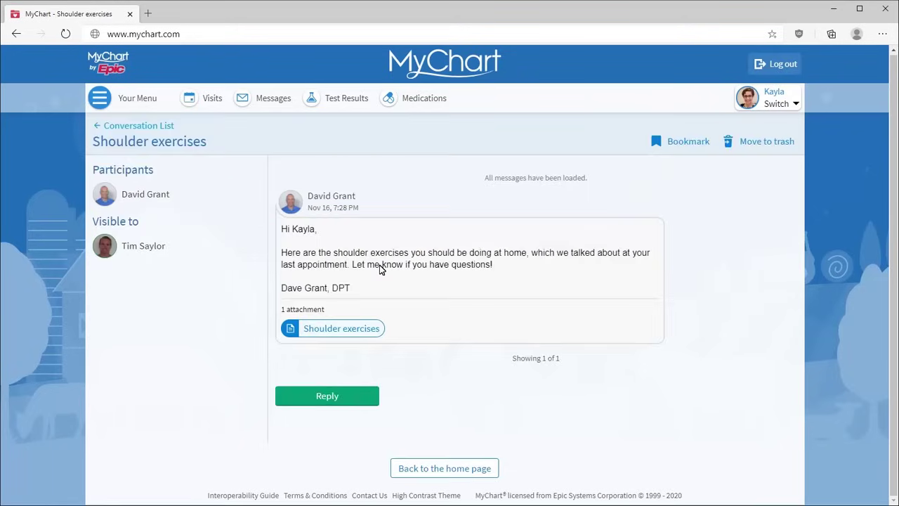
pyautogui.click(751, 144)
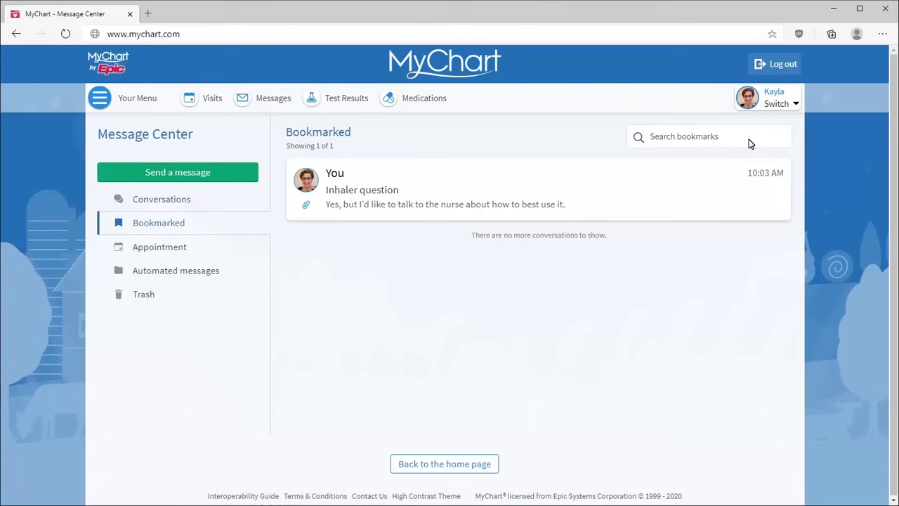
# Look through the Appointment and Automated messages folders
pyautogui.click(158, 248)
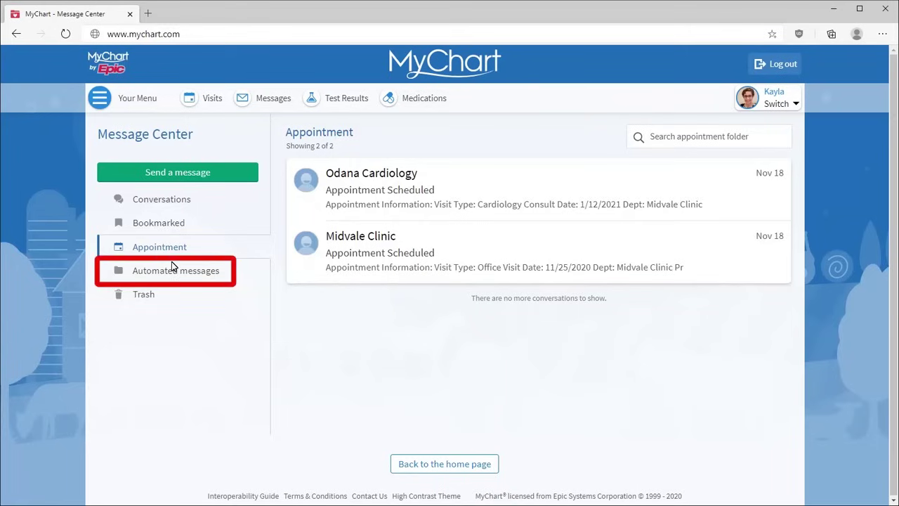
pyautogui.click(173, 271)
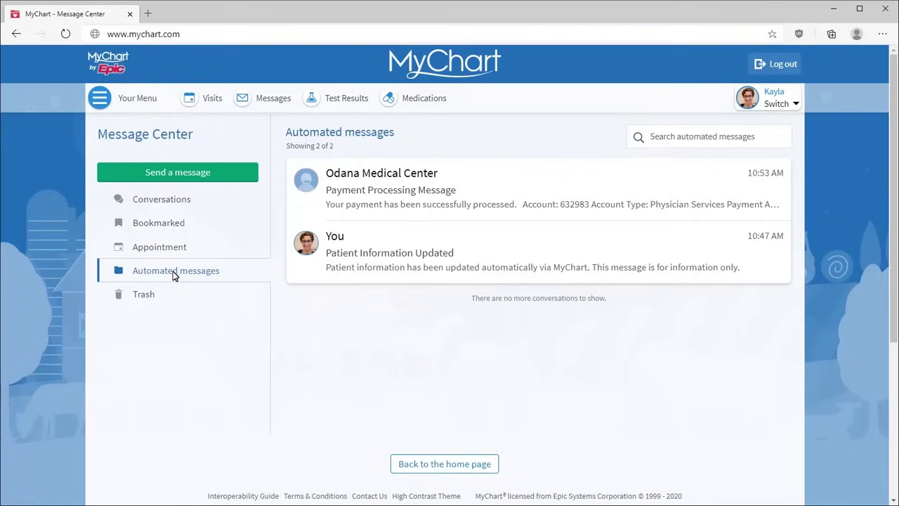
# Open the "Shoulder exercises" conversation in the trash and restore it
pyautogui.click(144, 295)
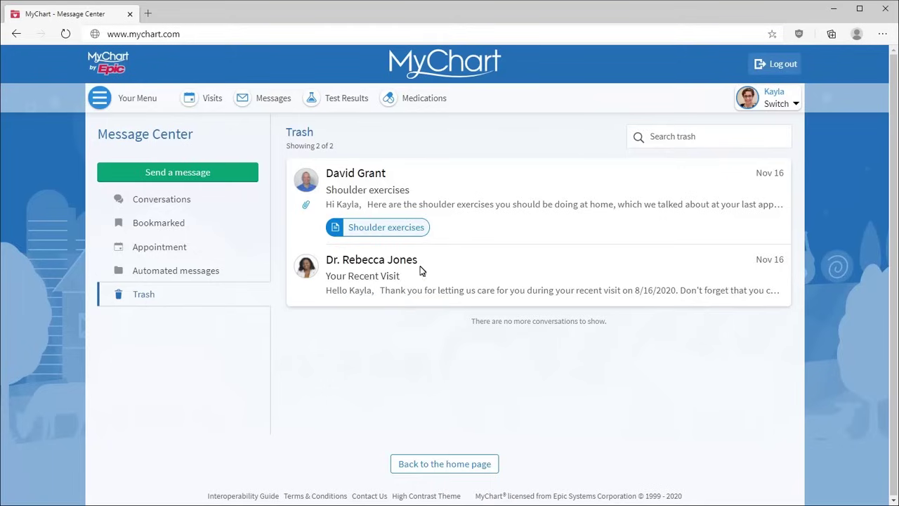
pyautogui.click(480, 215)
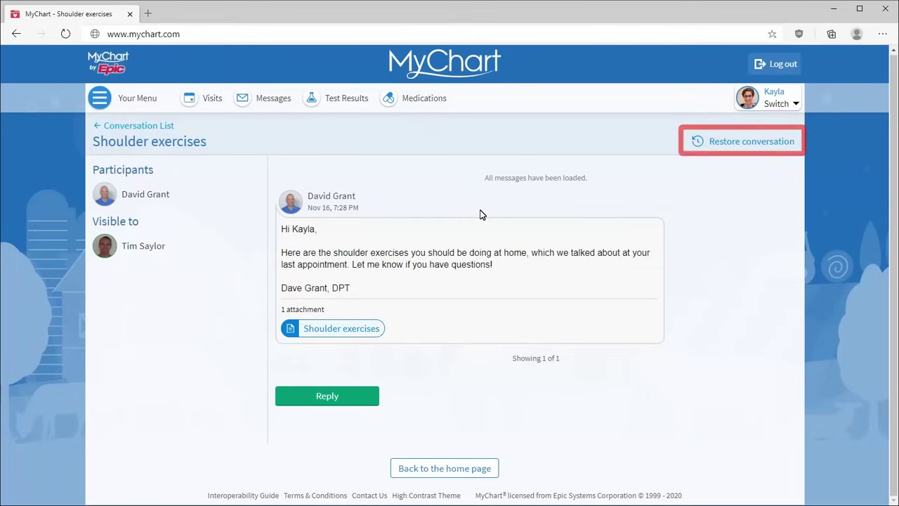
pyautogui.click(728, 144)
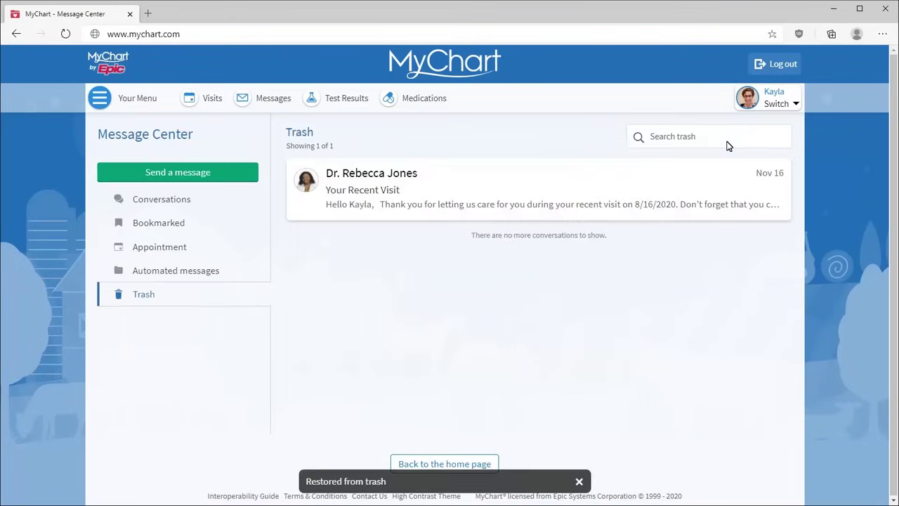
# Return to the Conversations folder and search it for "probiotic"
pyautogui.click(142, 202)
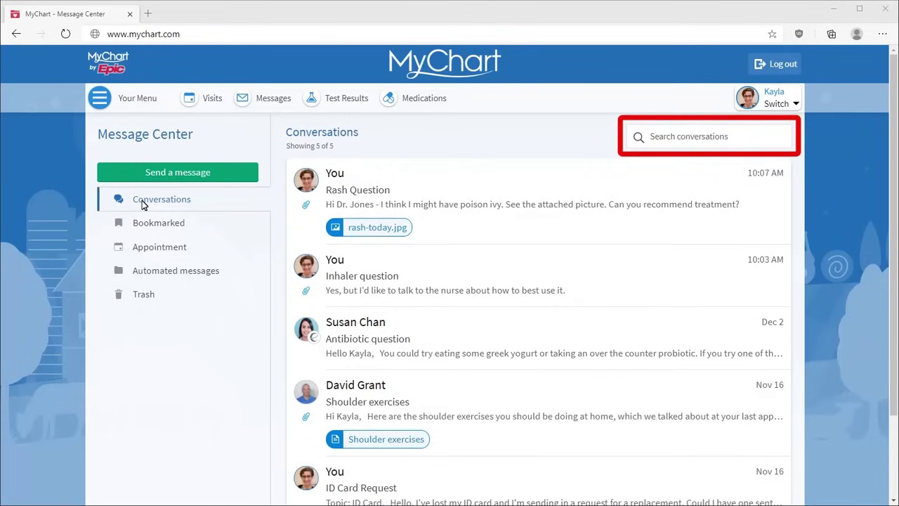
pyautogui.click(653, 138)
pyautogui.write('probiotic')
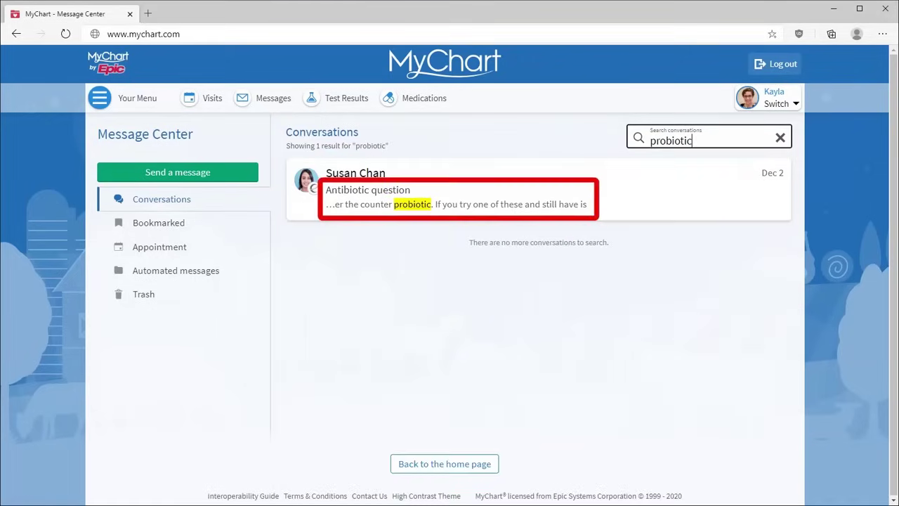